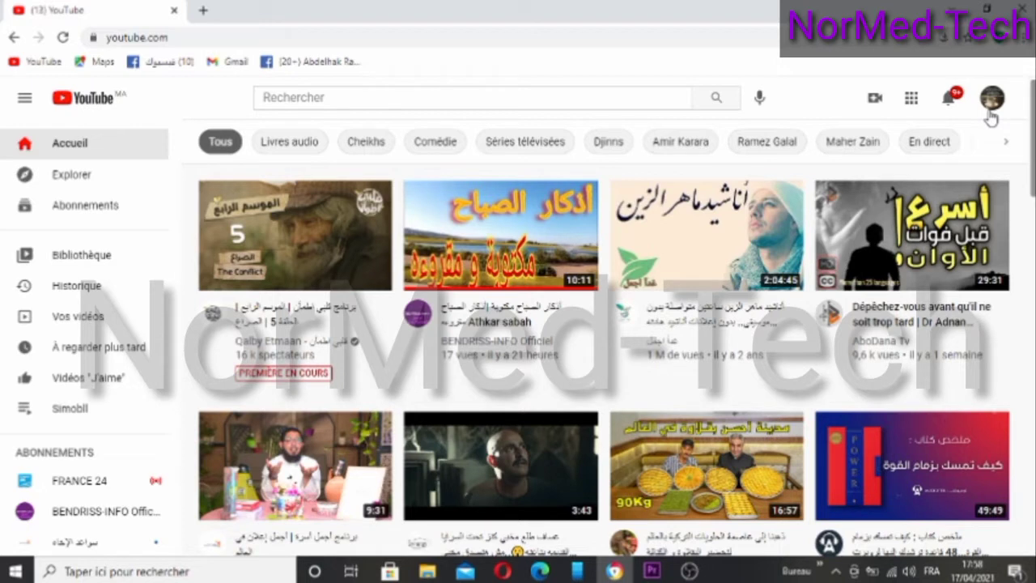
Go to your own channel page and start uploading a new video.
left_click(991, 99)
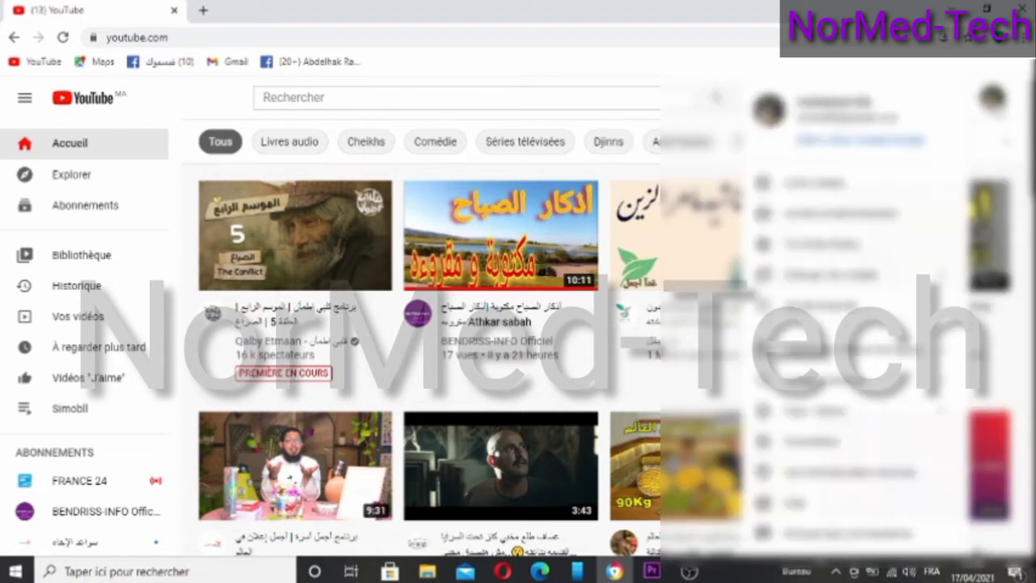
left_click(913, 235)
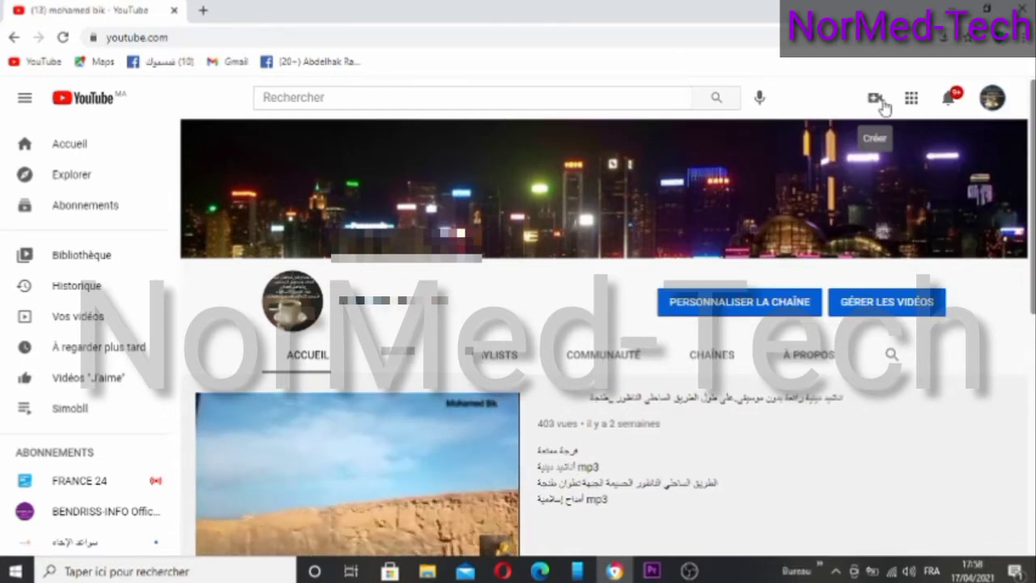
left_click(875, 101)
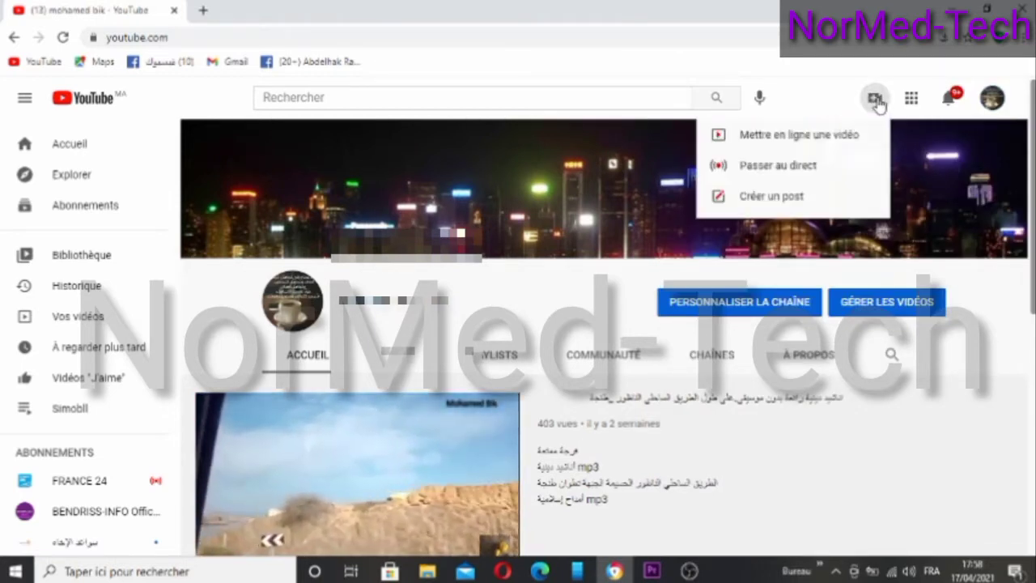
left_click(841, 147)
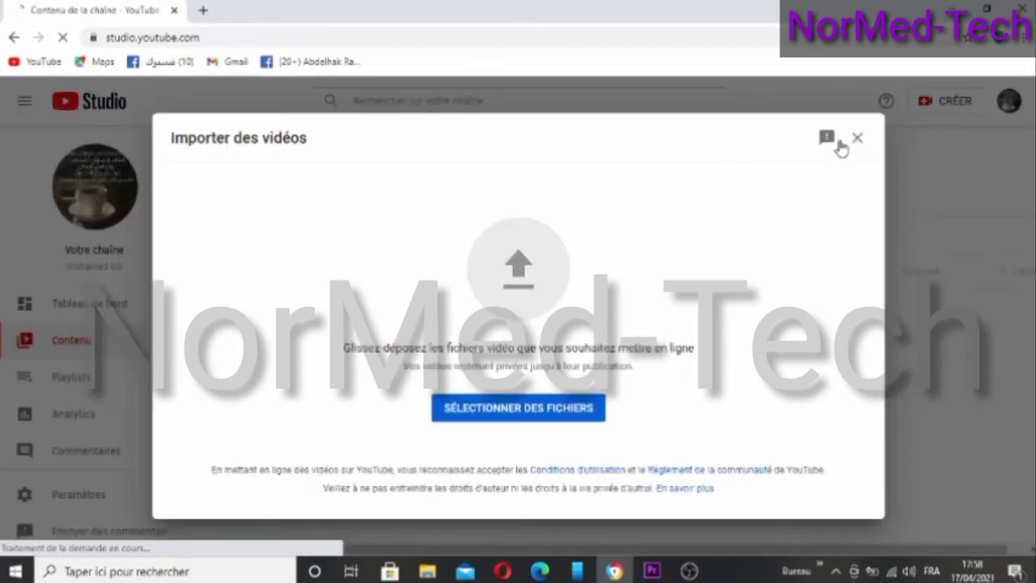
left_click(510, 411)
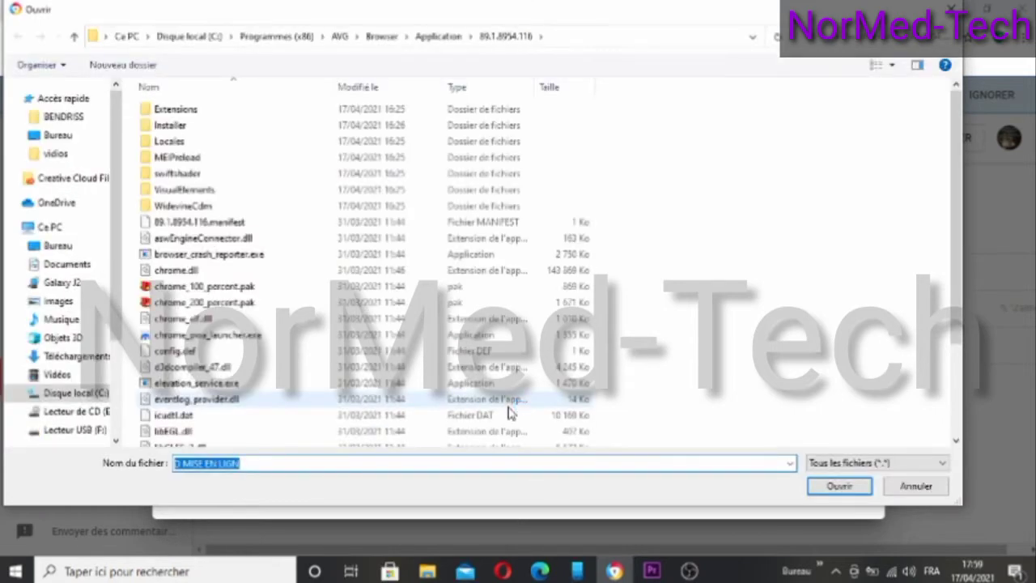
left_click(69, 429)
double_click(174, 142)
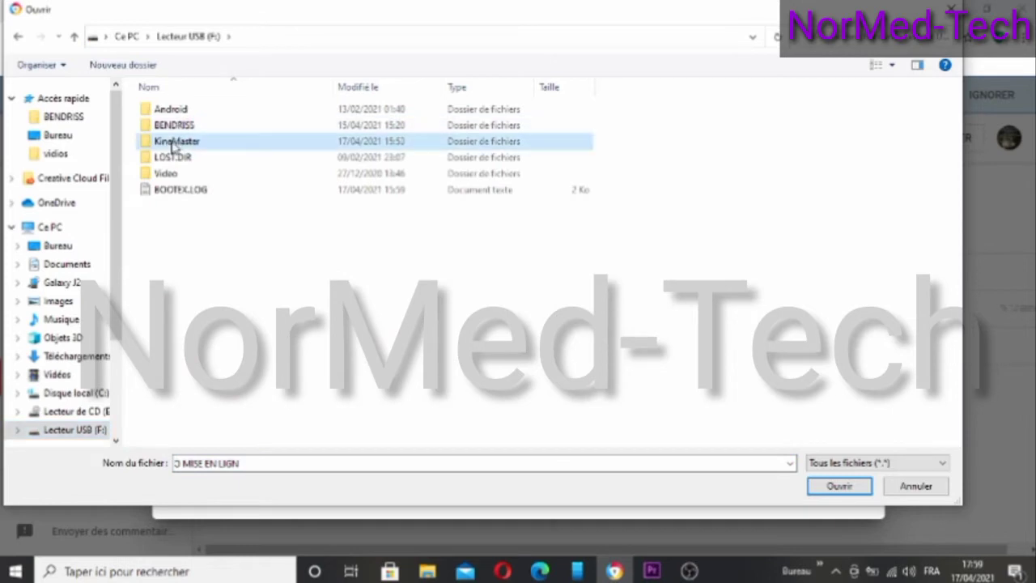
double_click(172, 111)
left_click(177, 111)
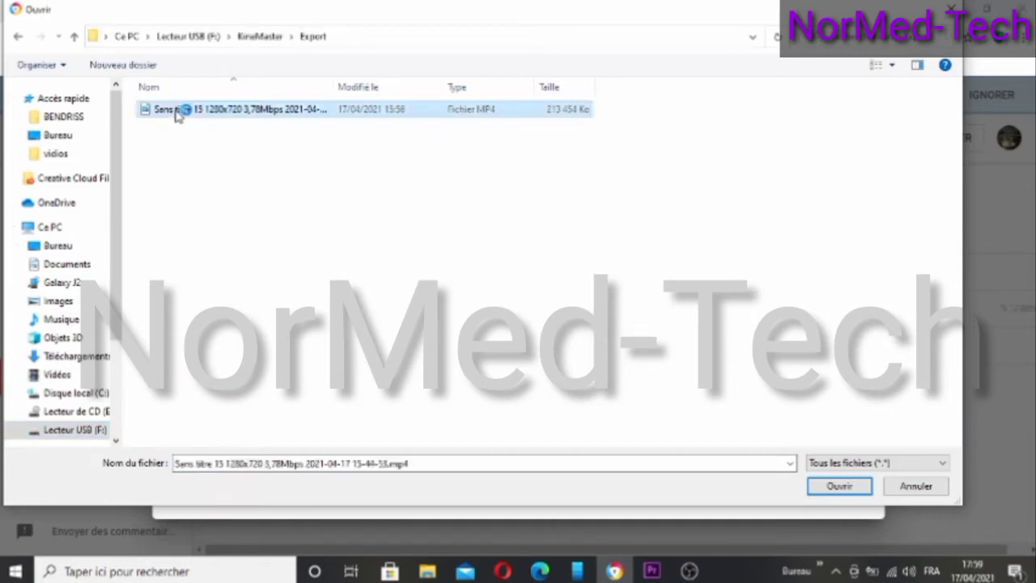
left_click(842, 489)
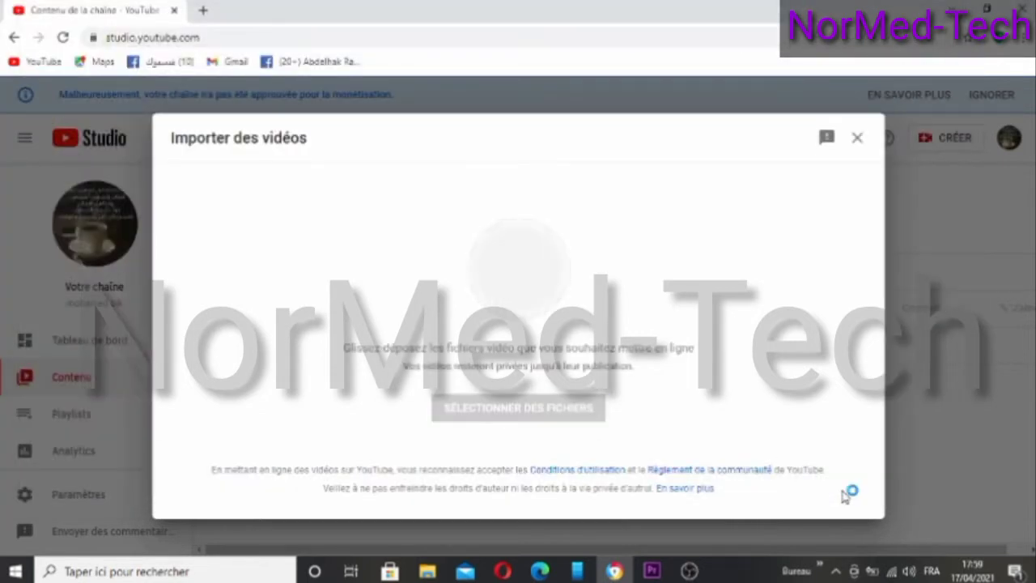
Enter "athkar lmsae" as the video's title.
type("at")
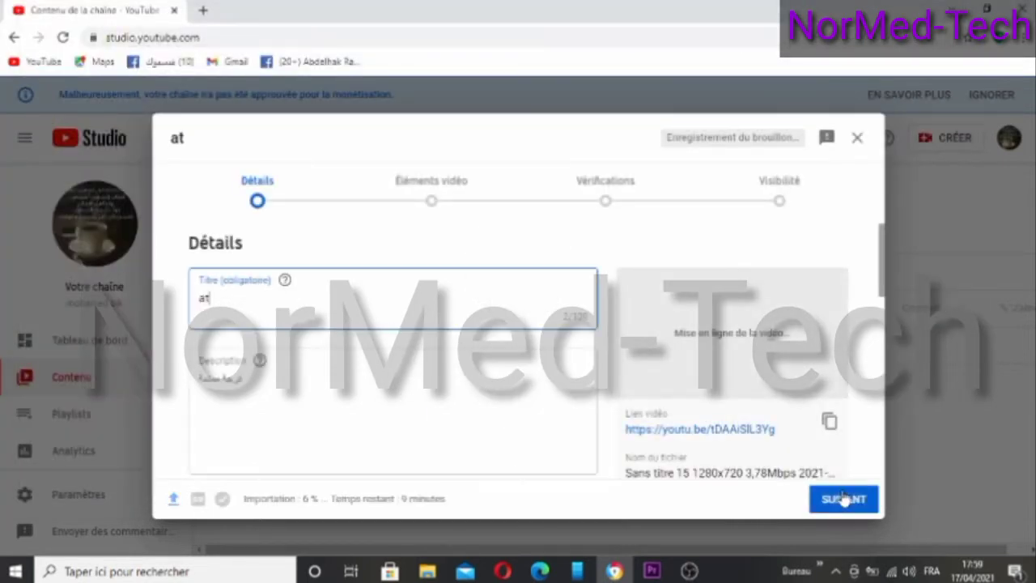
type("hka")
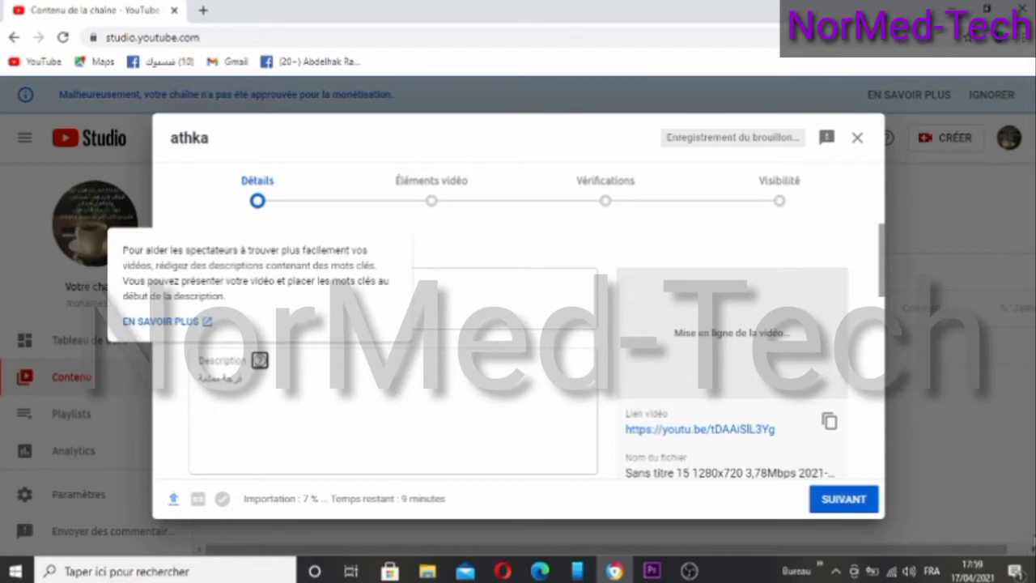
left_click(523, 291)
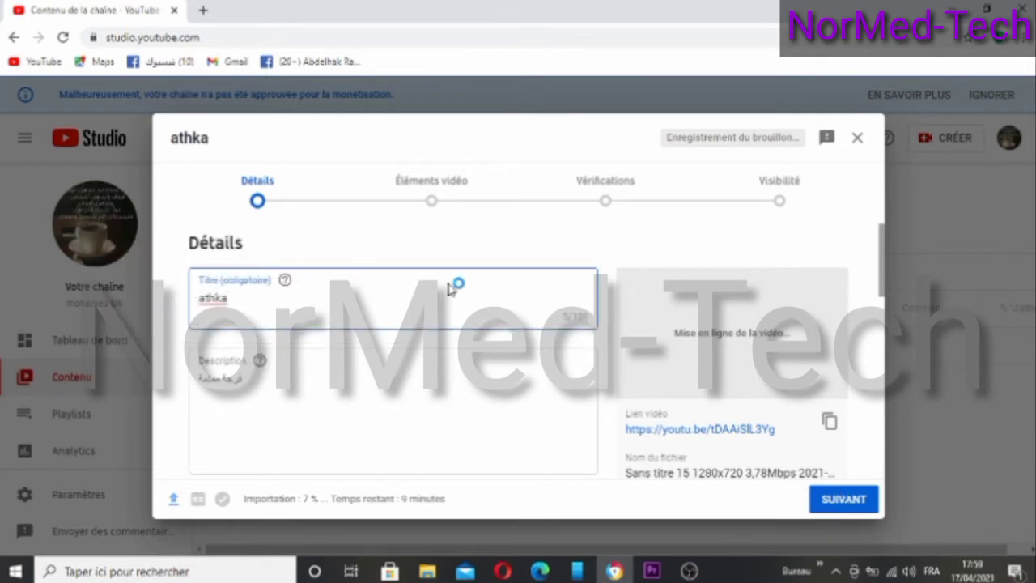
type("r lmsae")
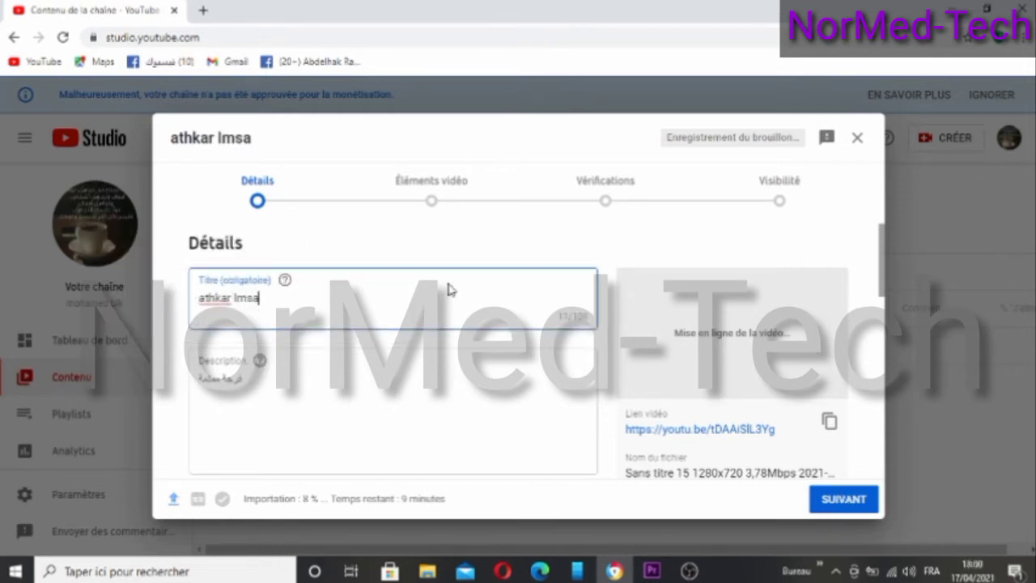
Clear the prefilled text from the video's description.
left_click(298, 399)
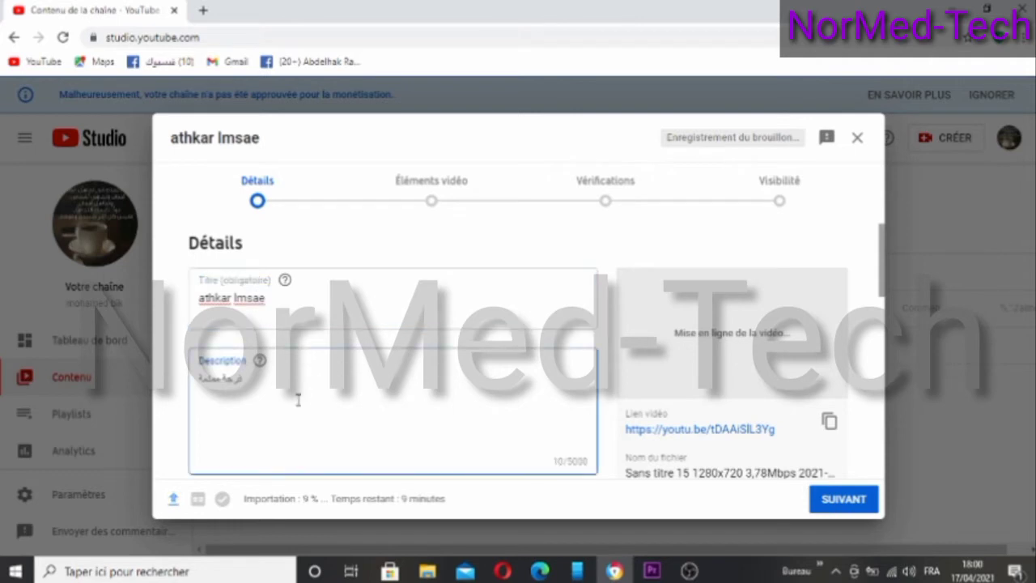
key("BackSpace")
key("BackSpace")
key("BackSpace")
key("BackSpace")
key("BackSpace")
key("BackSpace")
key("BackSpace")
key("BackSpace")
key("BackSpace")
key("BackSpace")
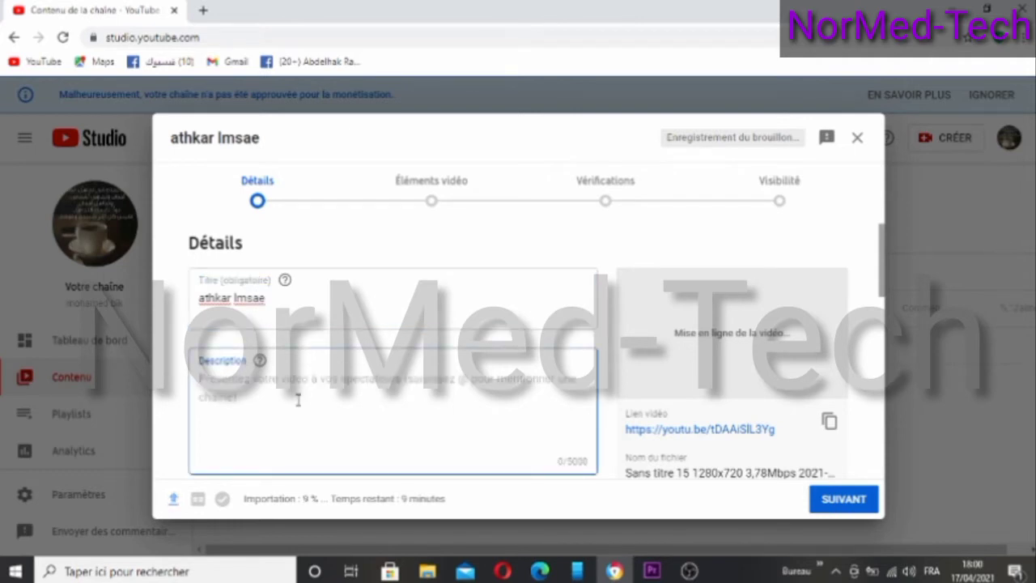
Check the video's copyright verification and look at its end screen and card options.
left_click(578, 197)
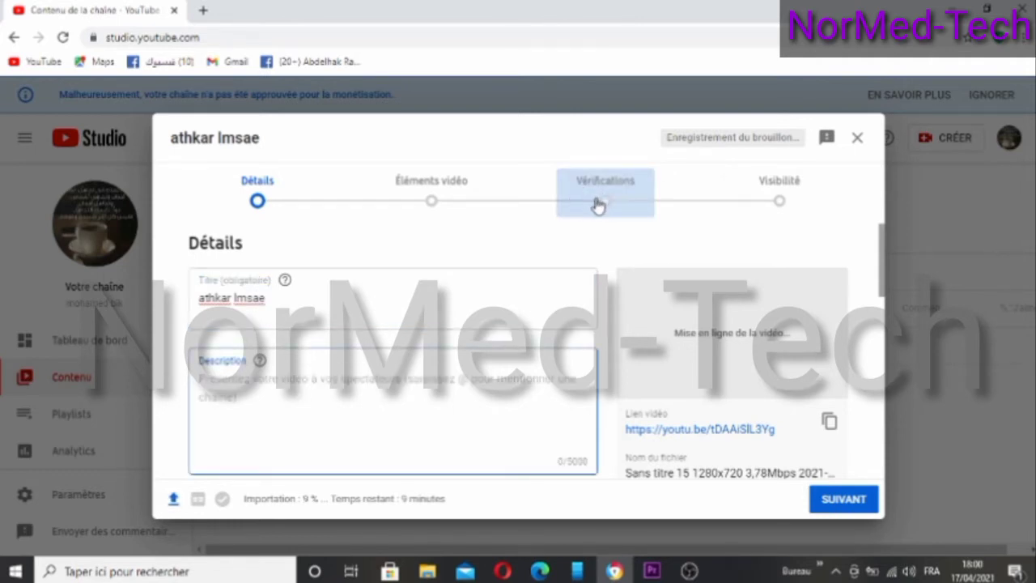
left_click(432, 206)
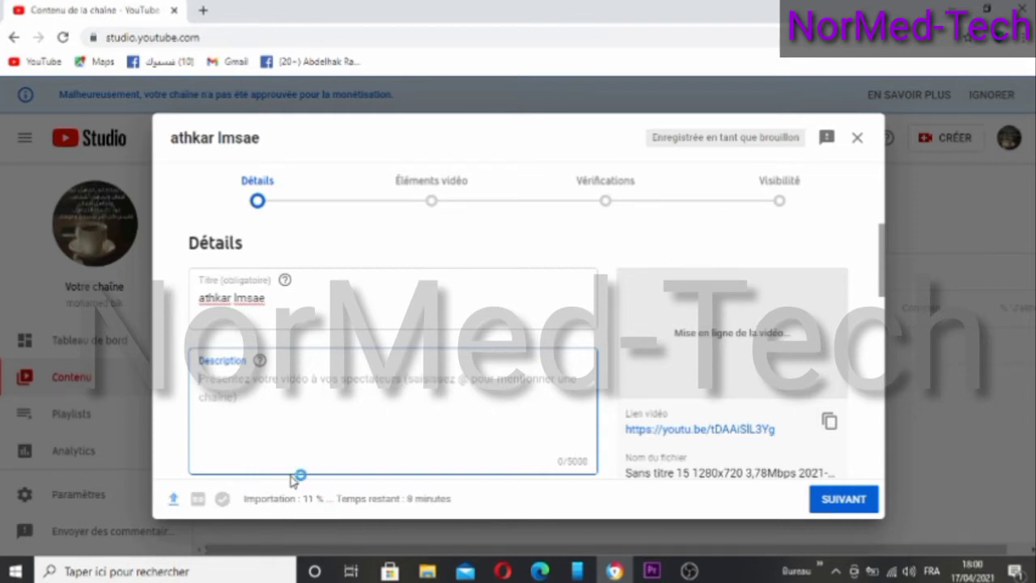
left_click(599, 198)
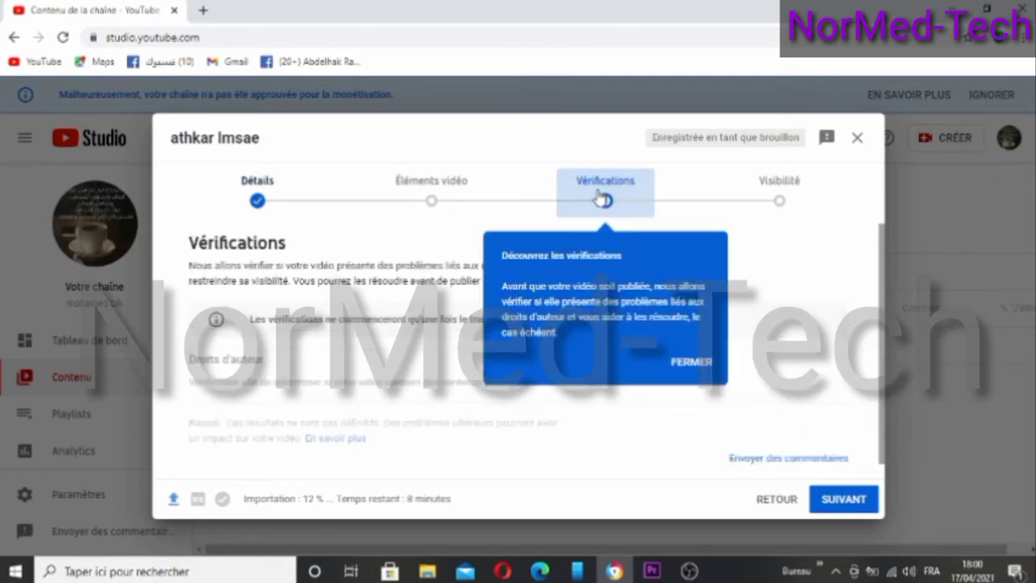
left_click(603, 198)
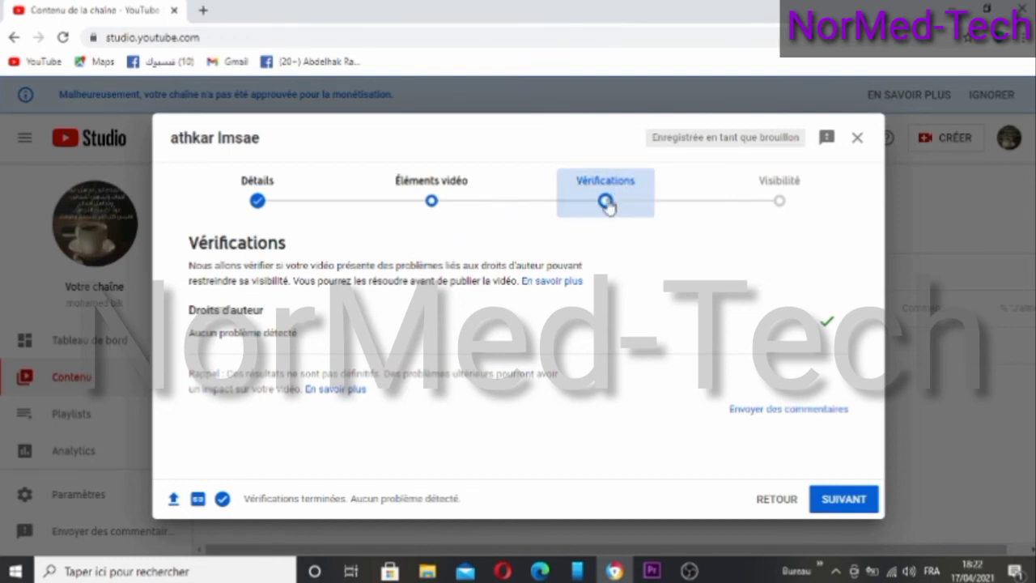
left_click(445, 219)
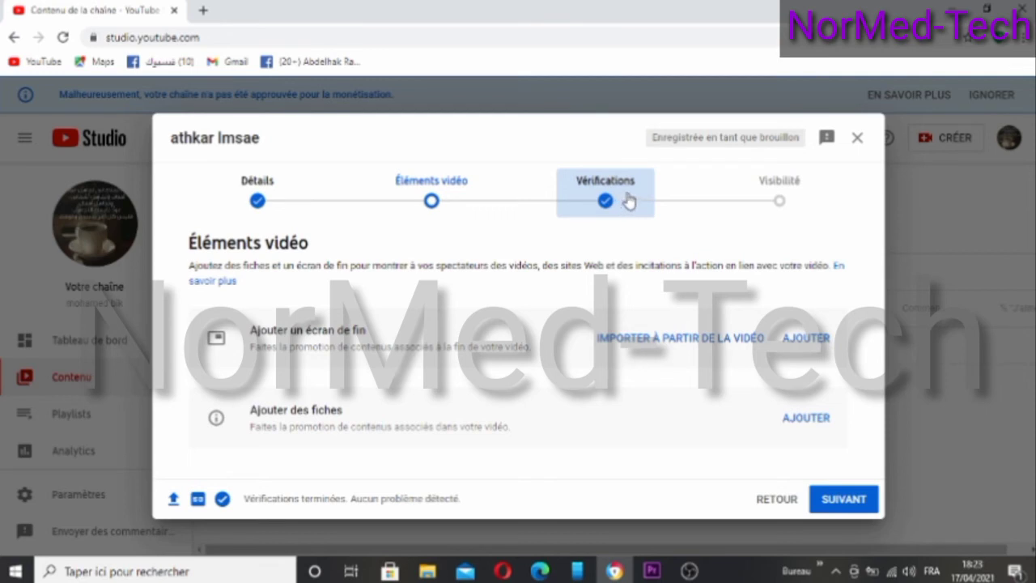
Set the video's visibility to Publique, publish it, and close the sharing dialog.
left_click(780, 207)
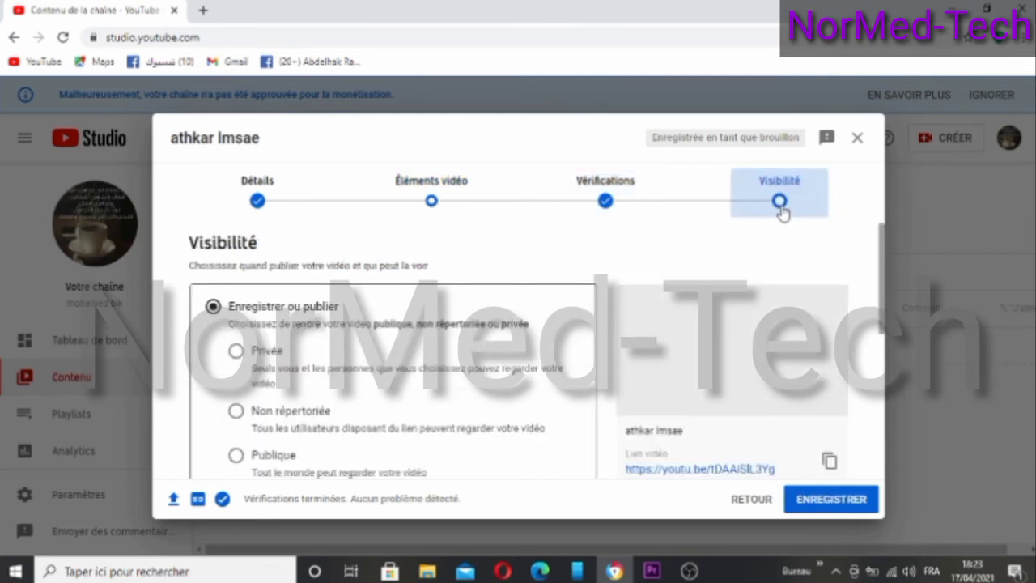
left_click(265, 460)
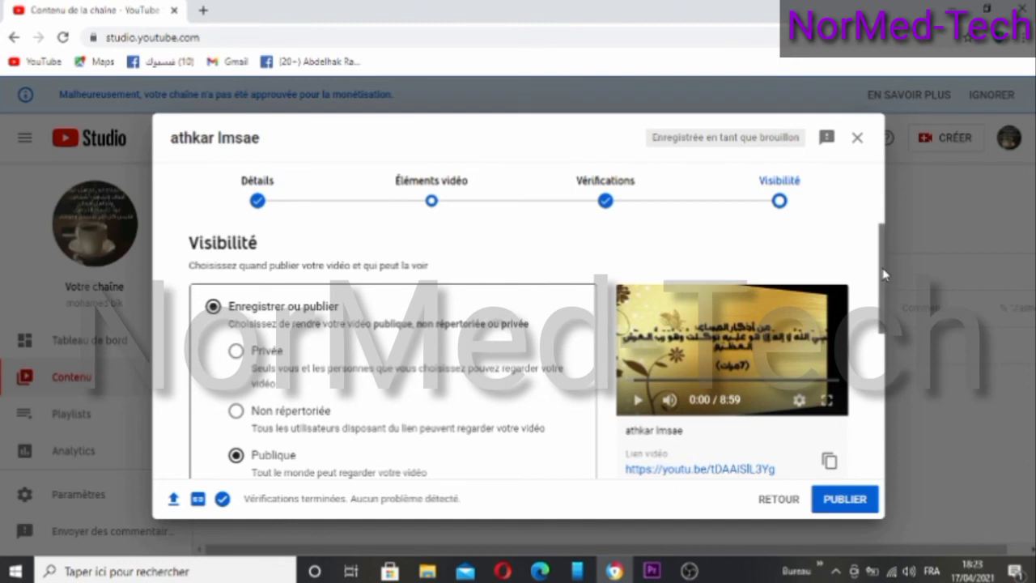
left_click_drag(884, 275, 905, 308)
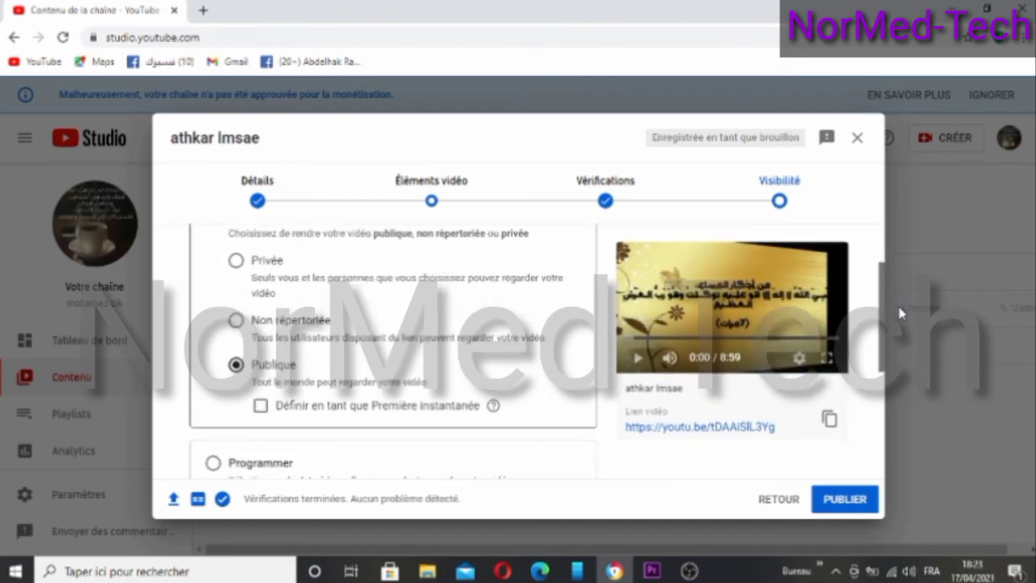
left_click(842, 499)
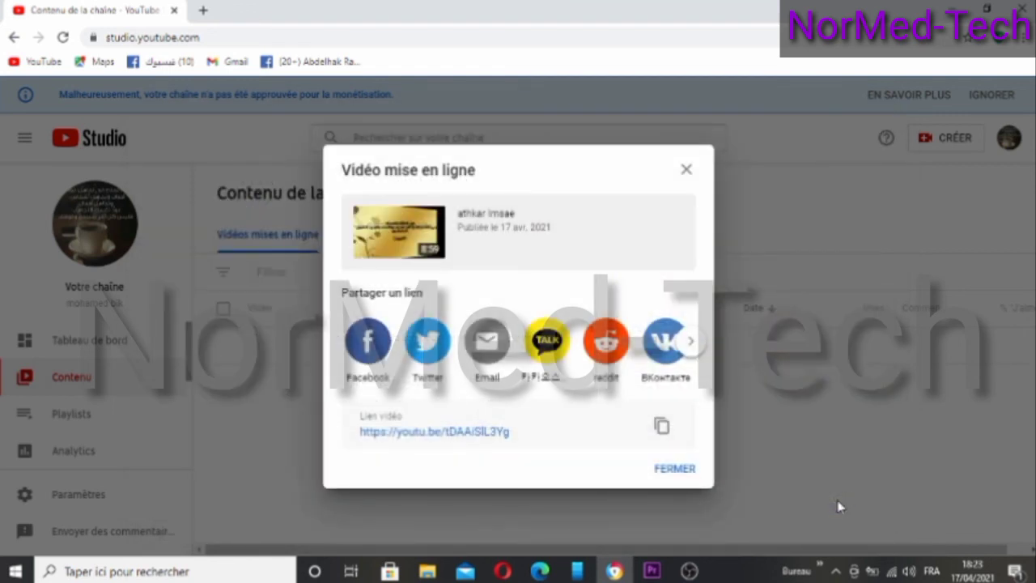
left_click(675, 471)
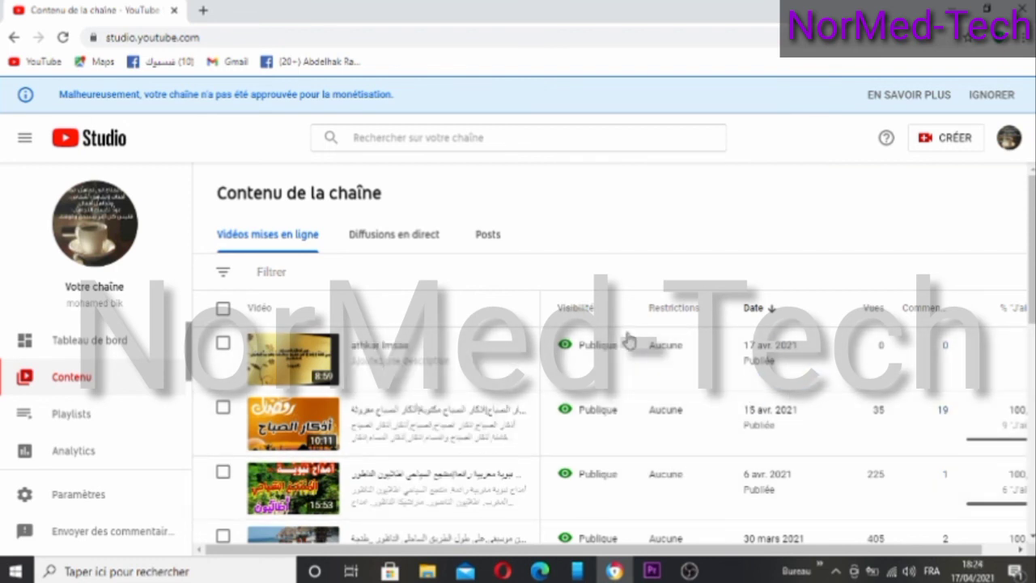
left_click(680, 344)
mouse_move(676, 575)
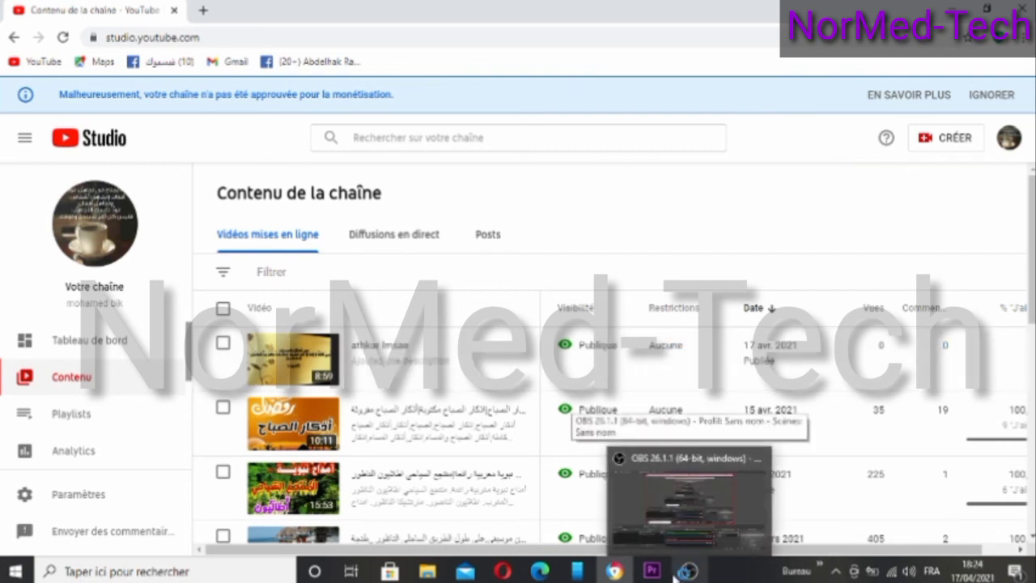